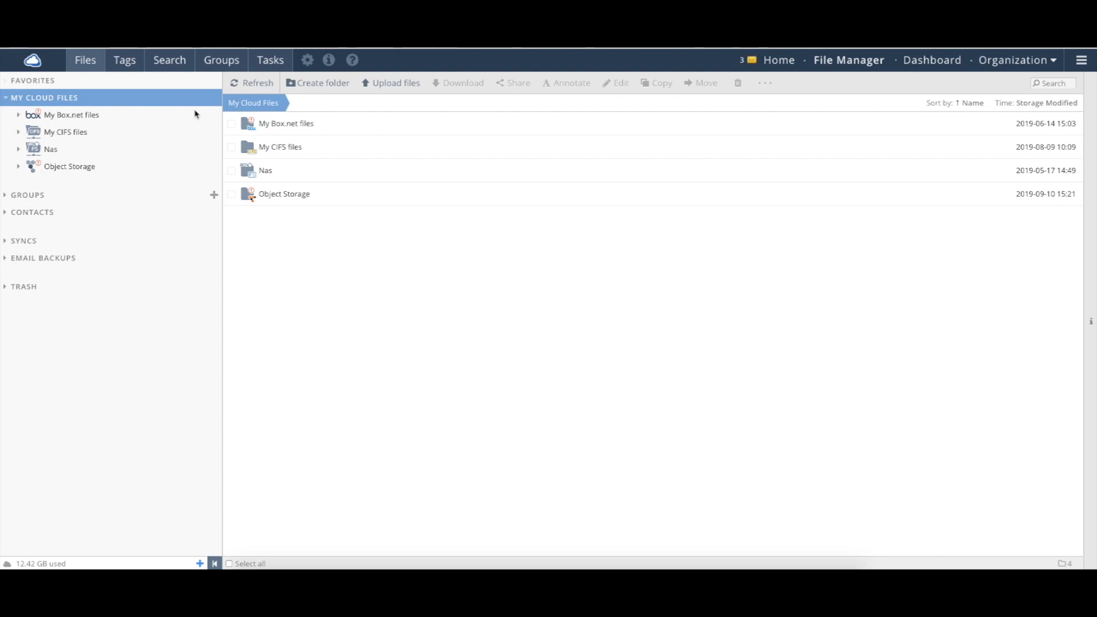
left_click(1081, 61)
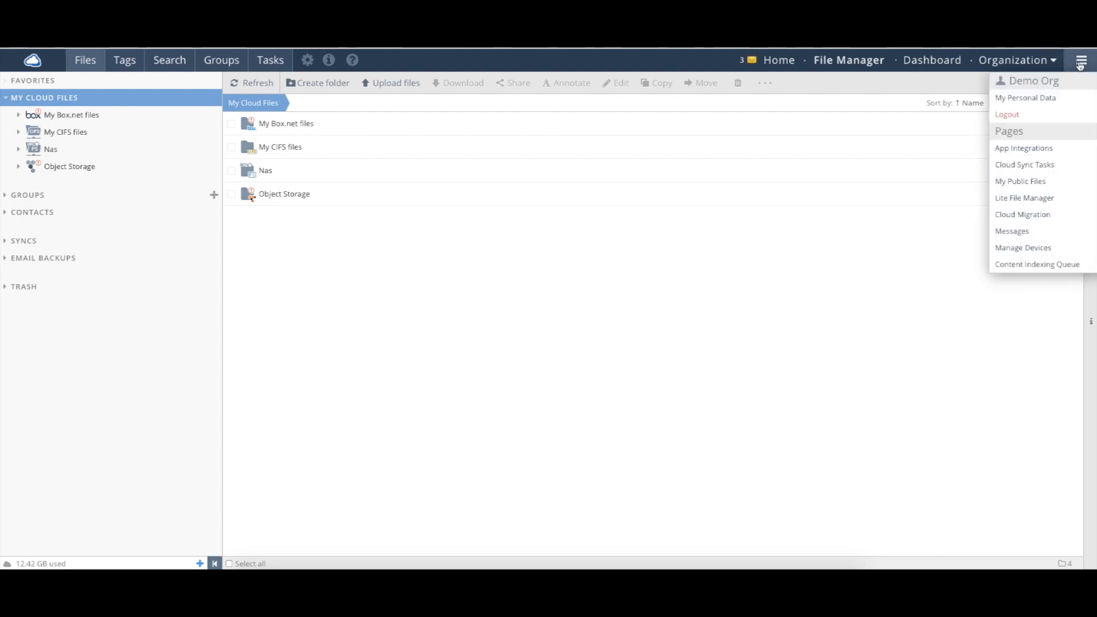
left_click(1081, 63)
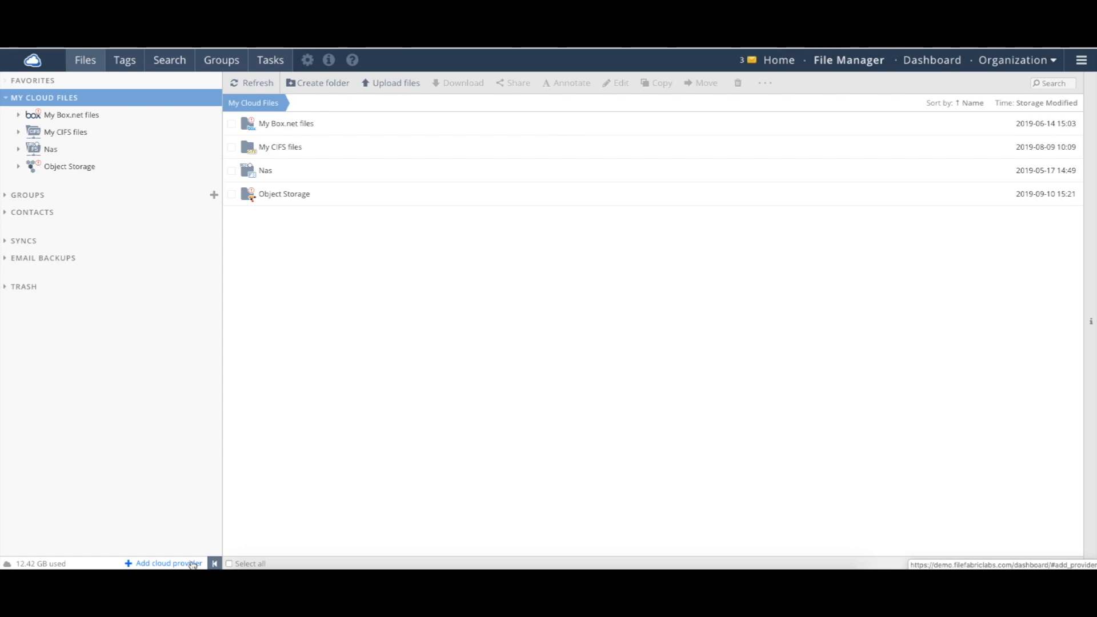
Start adding a new cloud provider of type Amazon S3 and open its setup form.
left_click(192, 564)
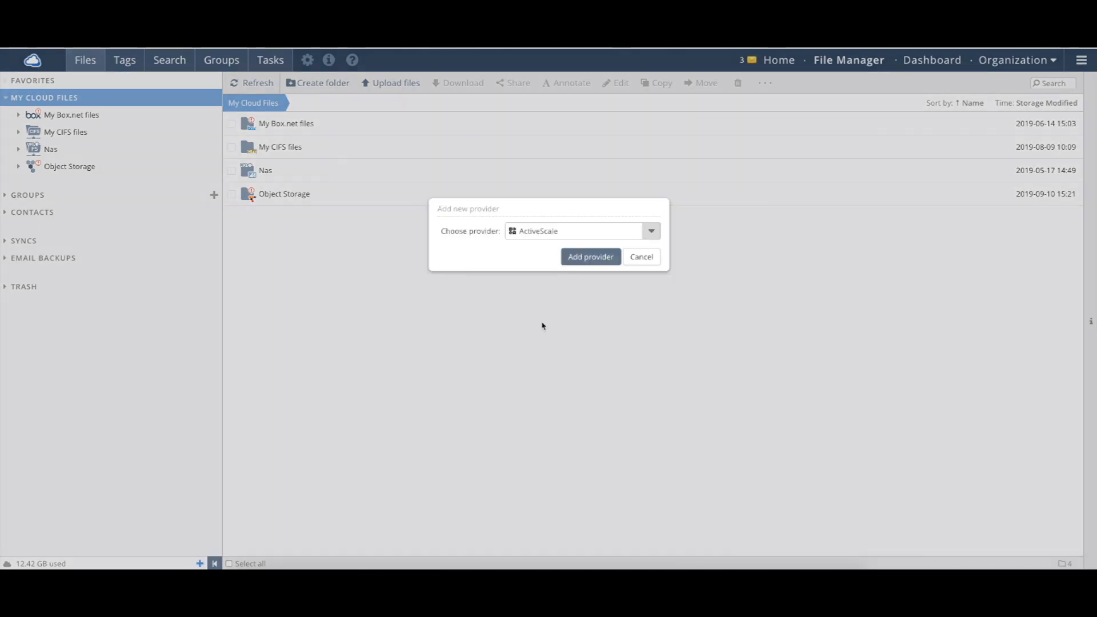
left_click(652, 232)
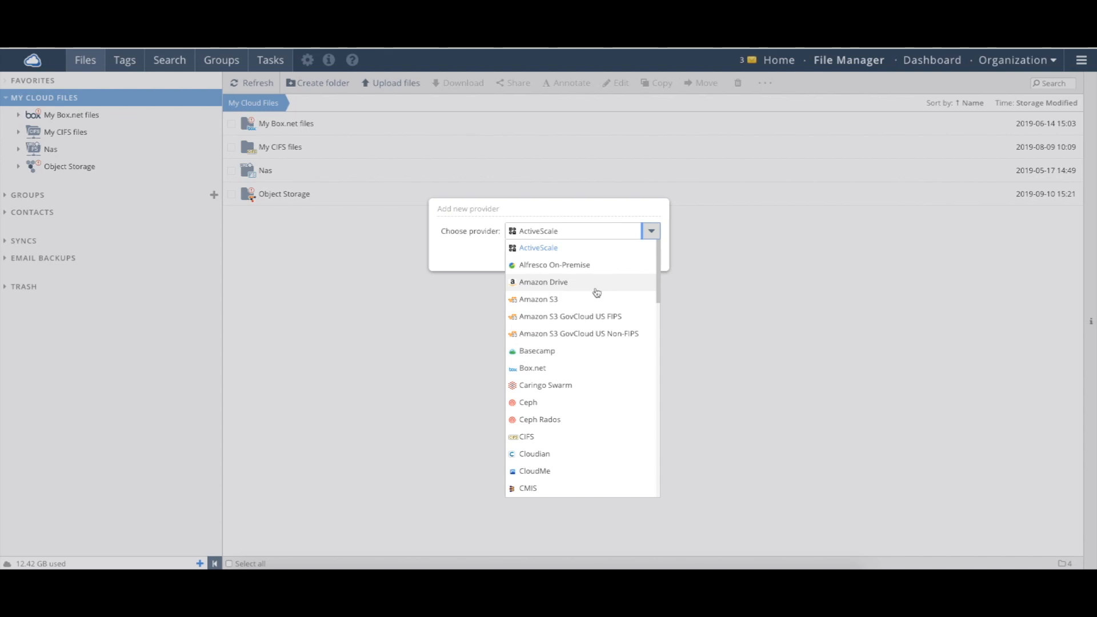
scroll(596, 293, "down", 4)
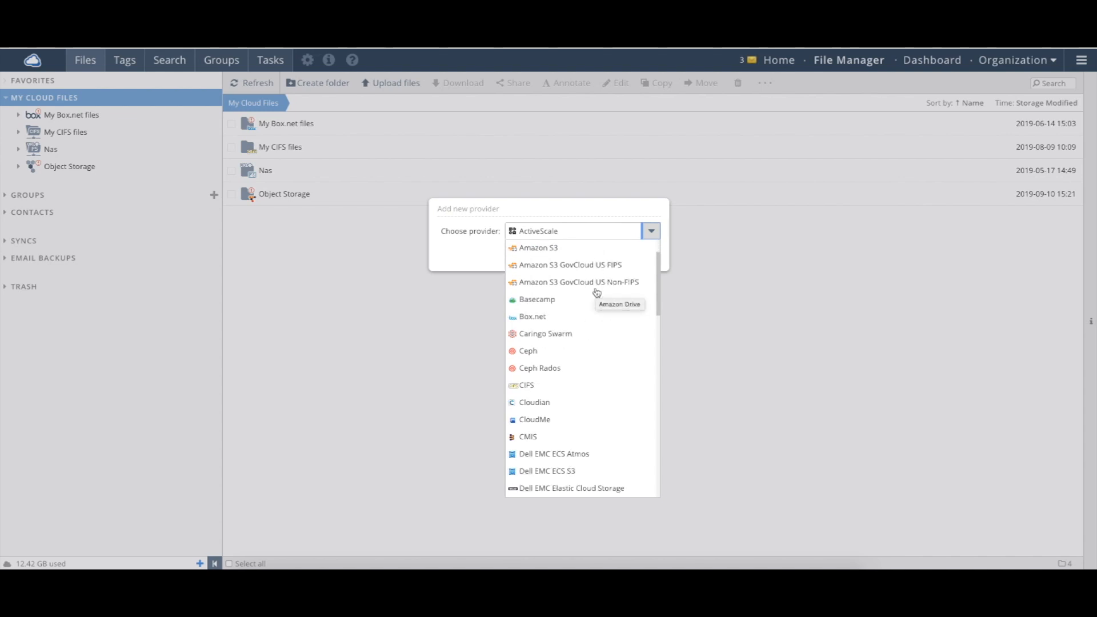
scroll(597, 293, "down", 3)
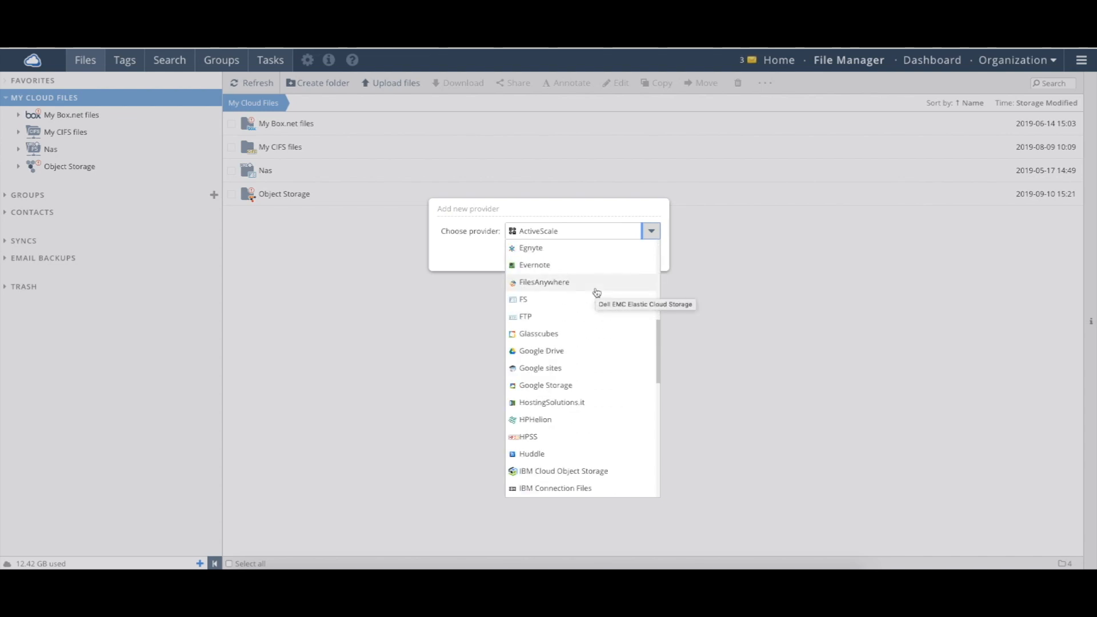
scroll(596, 292, "up", 6)
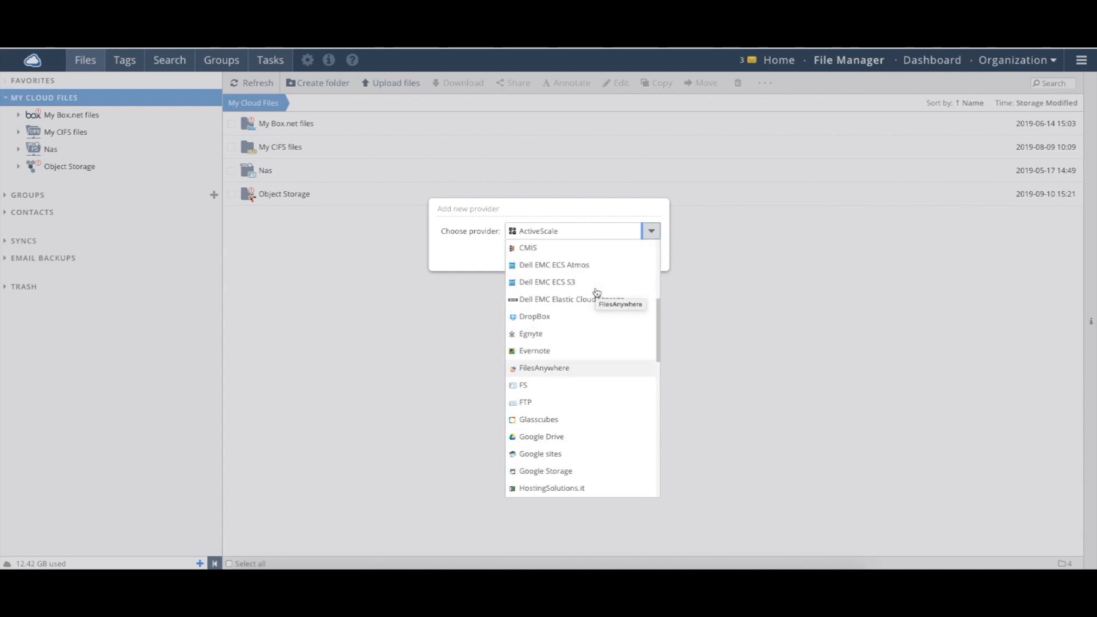
scroll(597, 292, "up", 1)
left_click(549, 265)
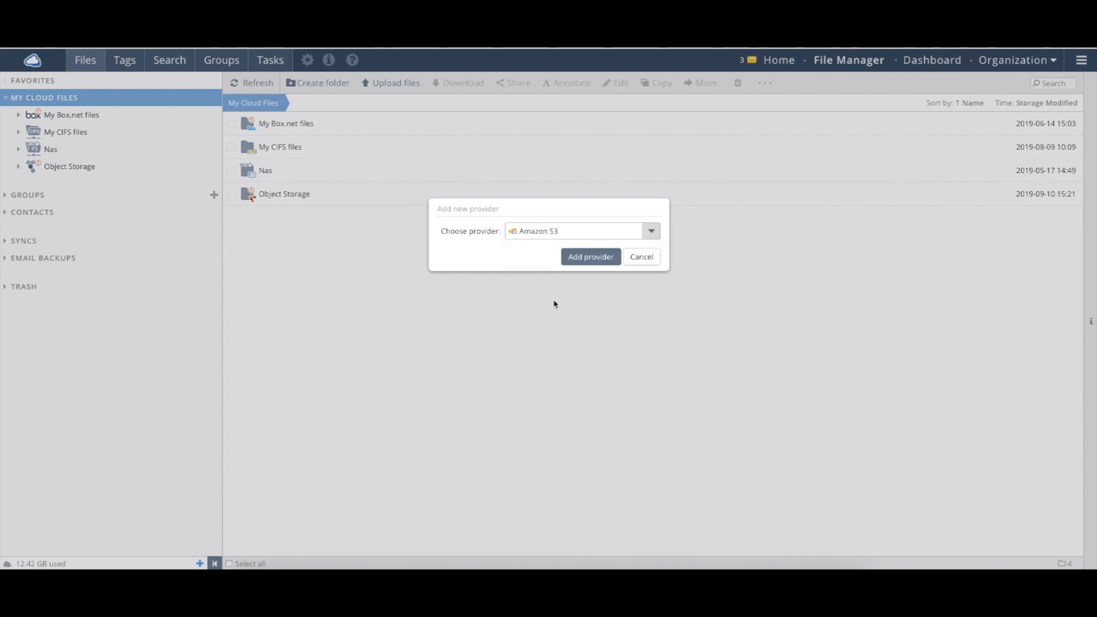
left_click(591, 258)
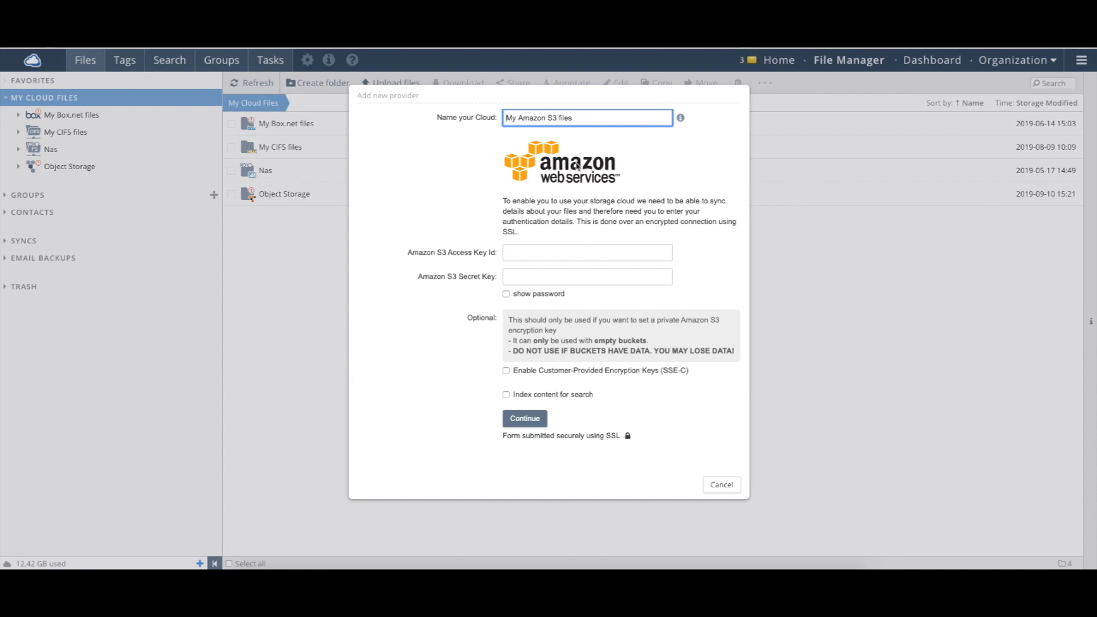
Name the Amazon S3 cloud AWS S3, look at its access key fields and cancel the provider setup.
left_click_drag(582, 118, 500, 124)
type("My ")
type("WS S3")
left_click(533, 252)
left_click(529, 276)
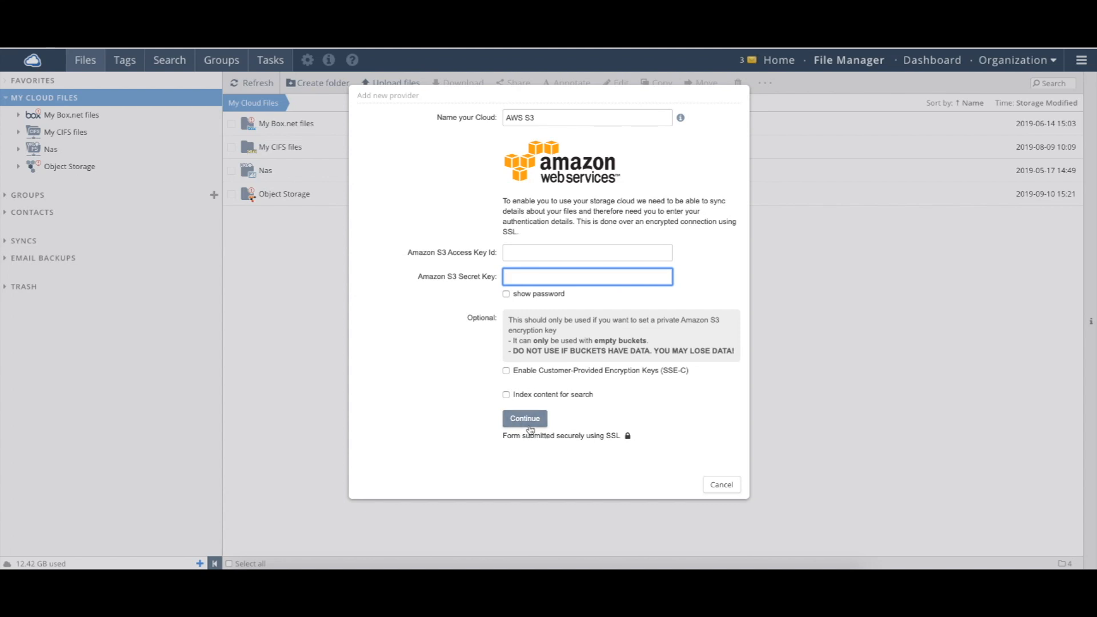
left_click(722, 485)
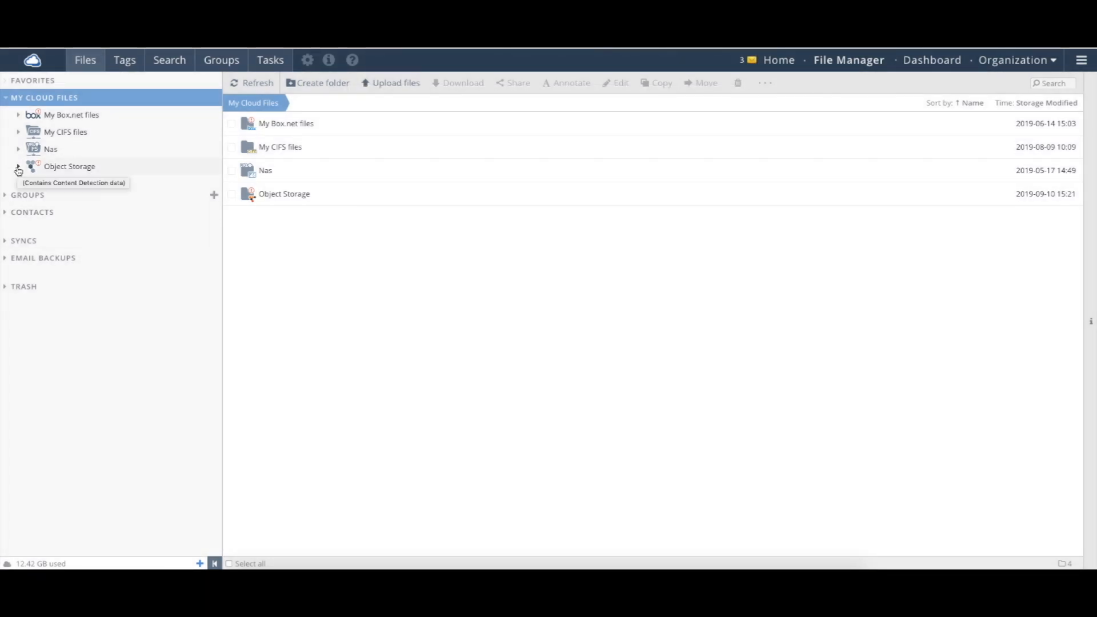
Expand Object Storage and open its smestoragedemo folder with the subfolders listed in the tree.
left_click(18, 168)
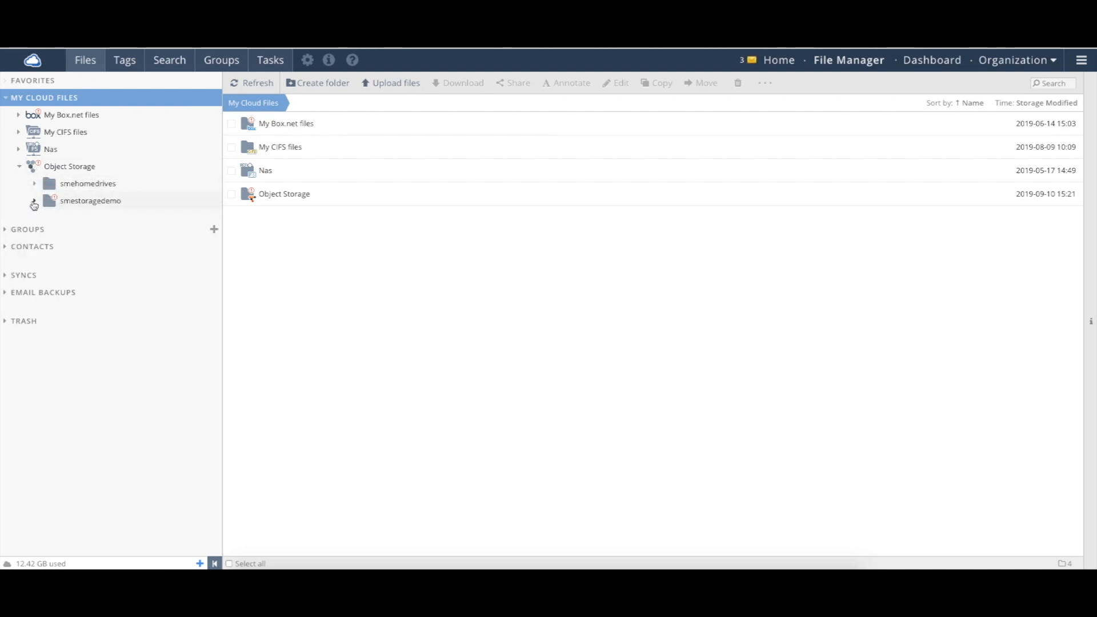
left_click(34, 202)
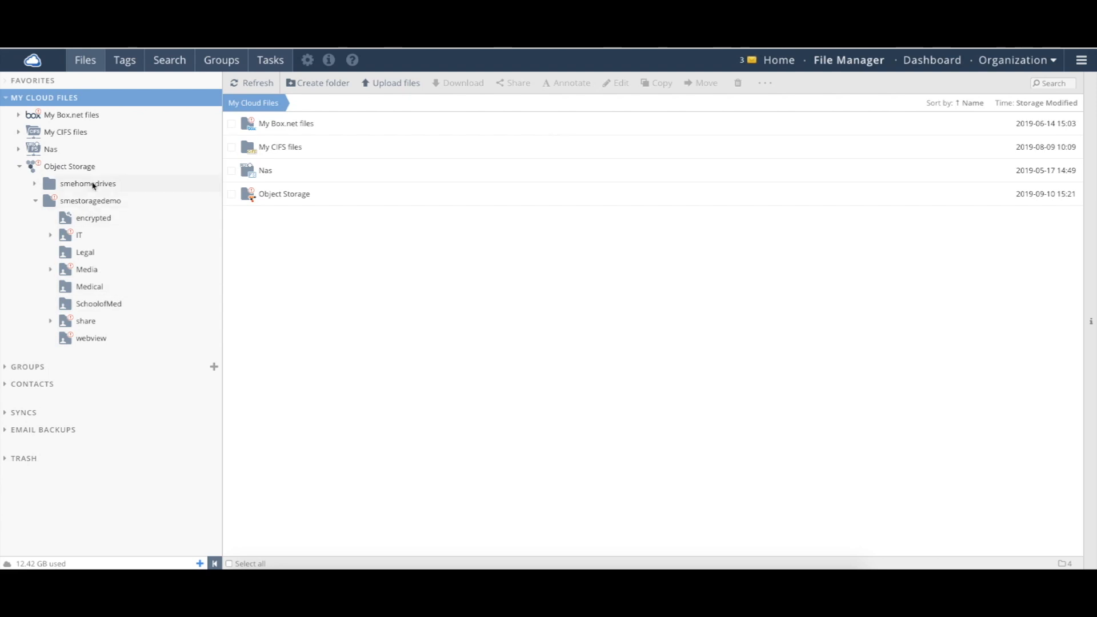
left_click(100, 202)
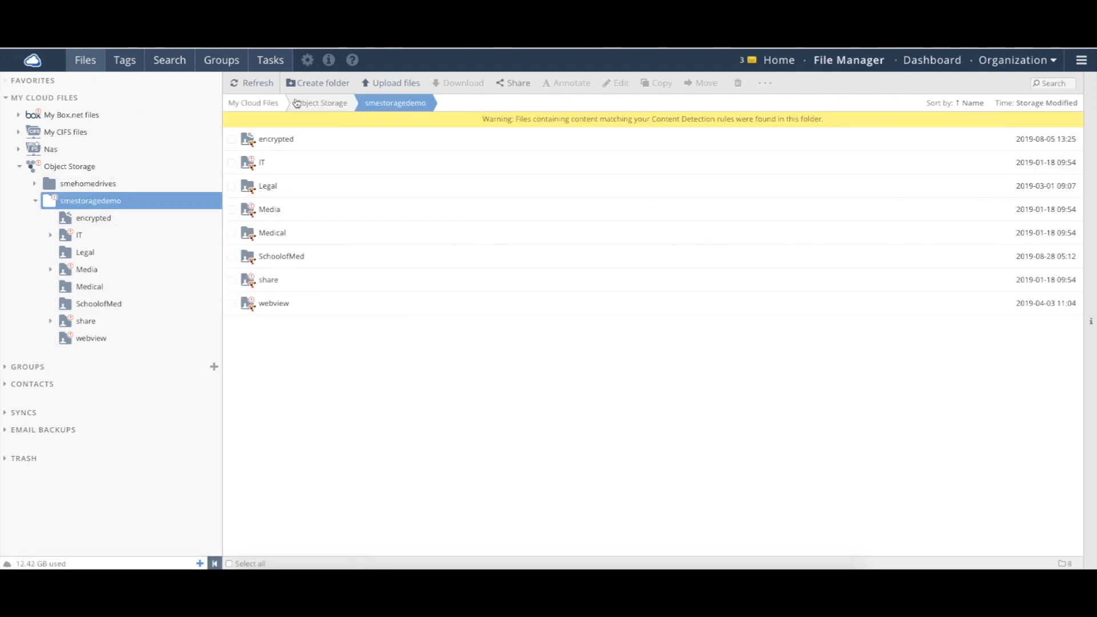
Create a new folder named PHI inside smestoragedemo.
left_click(314, 86)
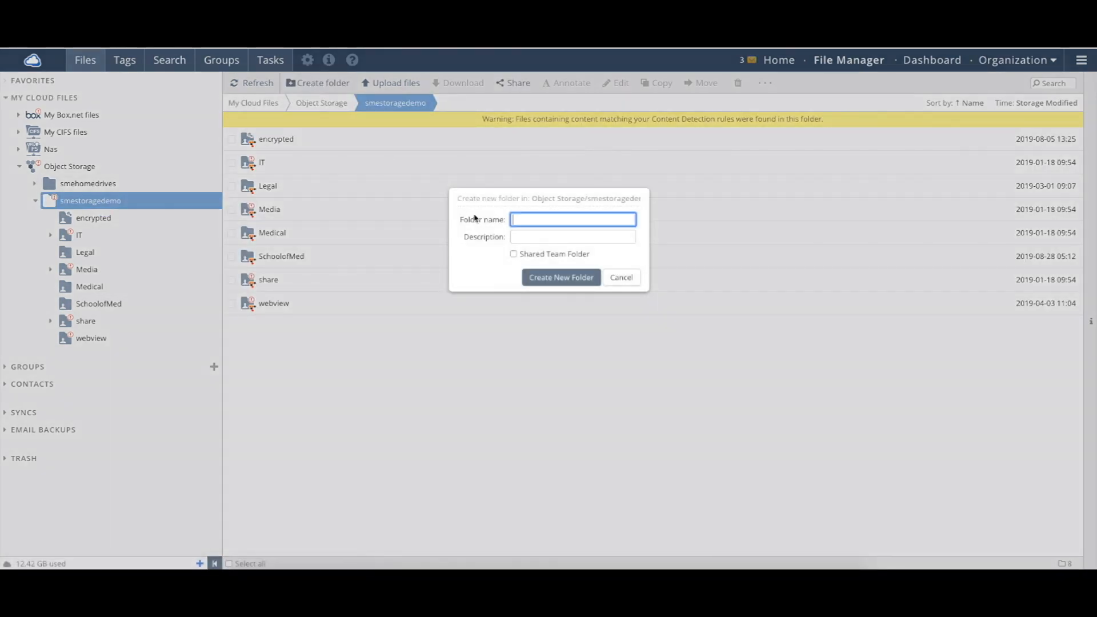
left_click(536, 219)
type("c")
key("BackSpace")
type("P")
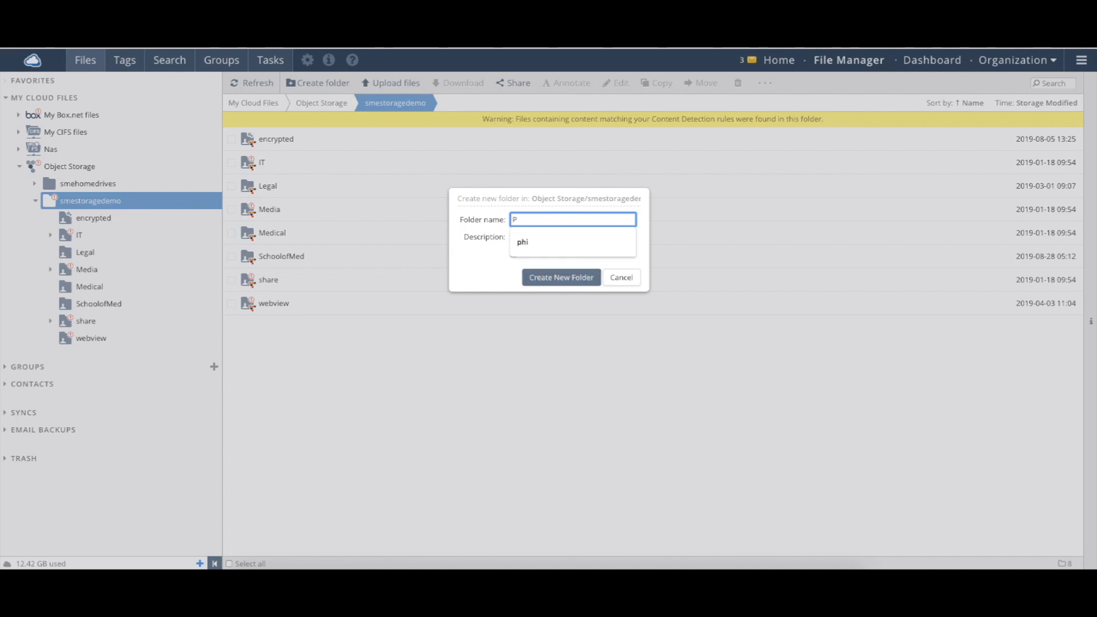
type("hi")
key("BackSpace")
key("BackSpace")
type("HI")
left_click(561, 280)
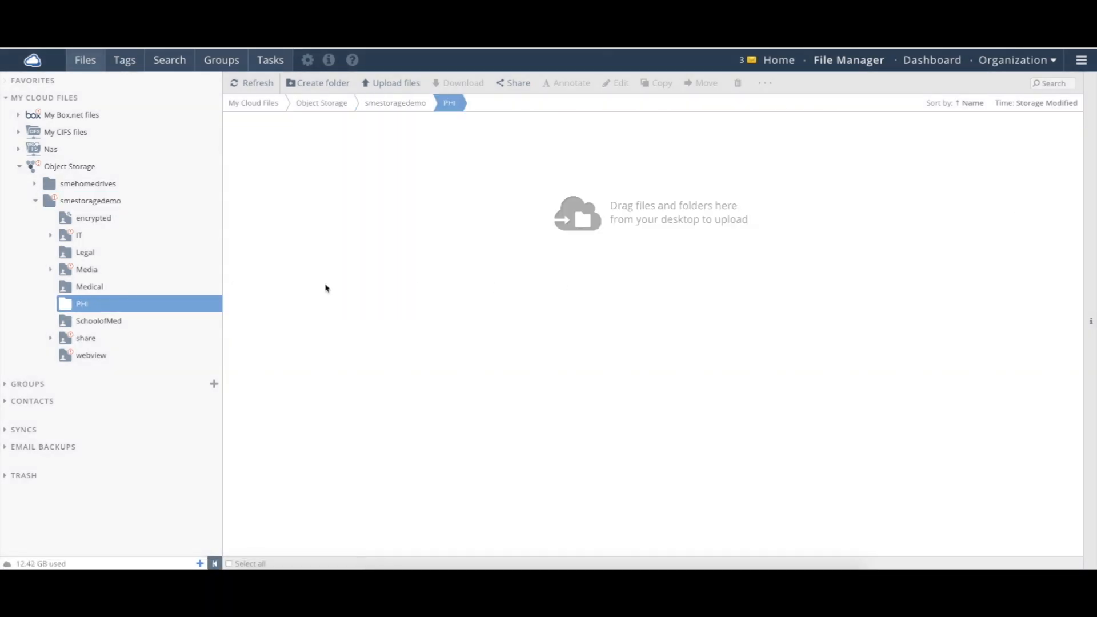
Return to smestoragedemo, convert the PHI folder to a Shared Team Folder and dismiss the notice.
left_click(110, 205)
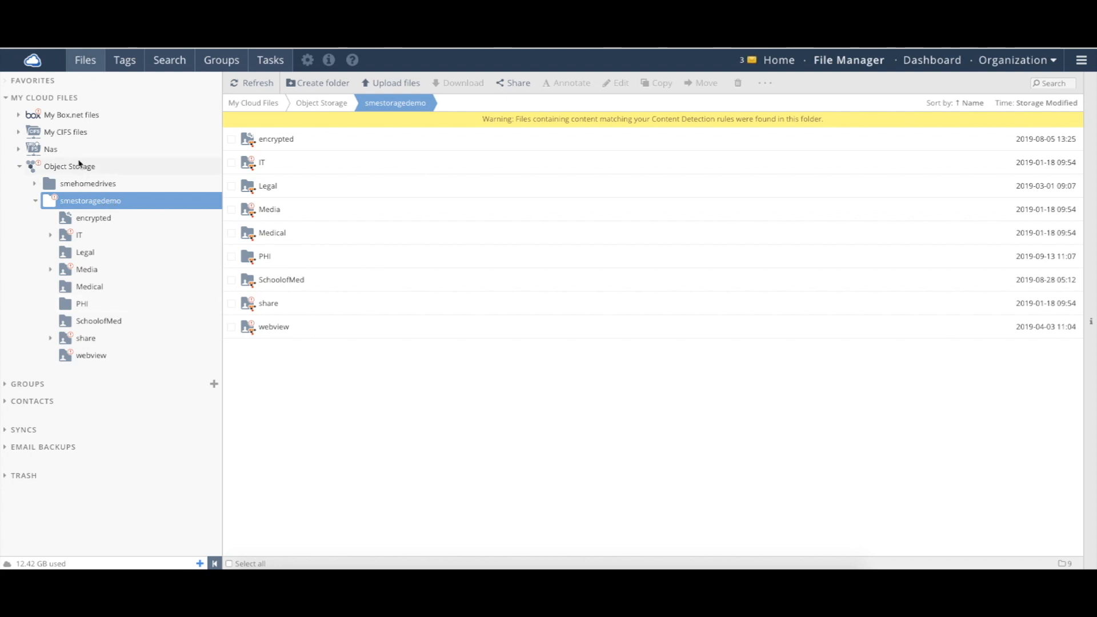
right_click(86, 307)
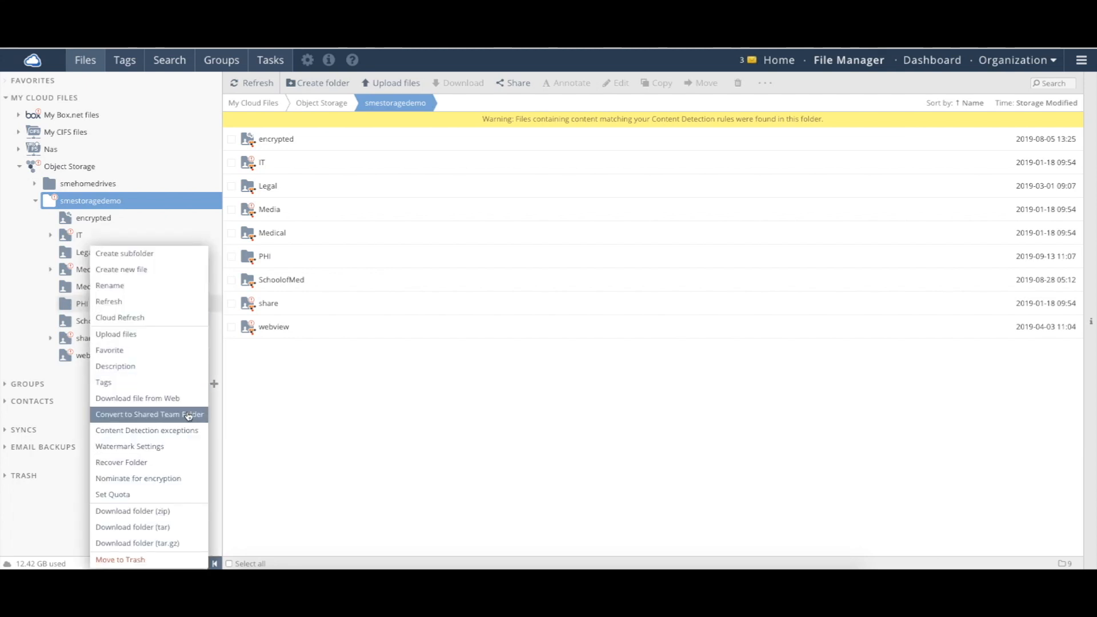
left_click(188, 415)
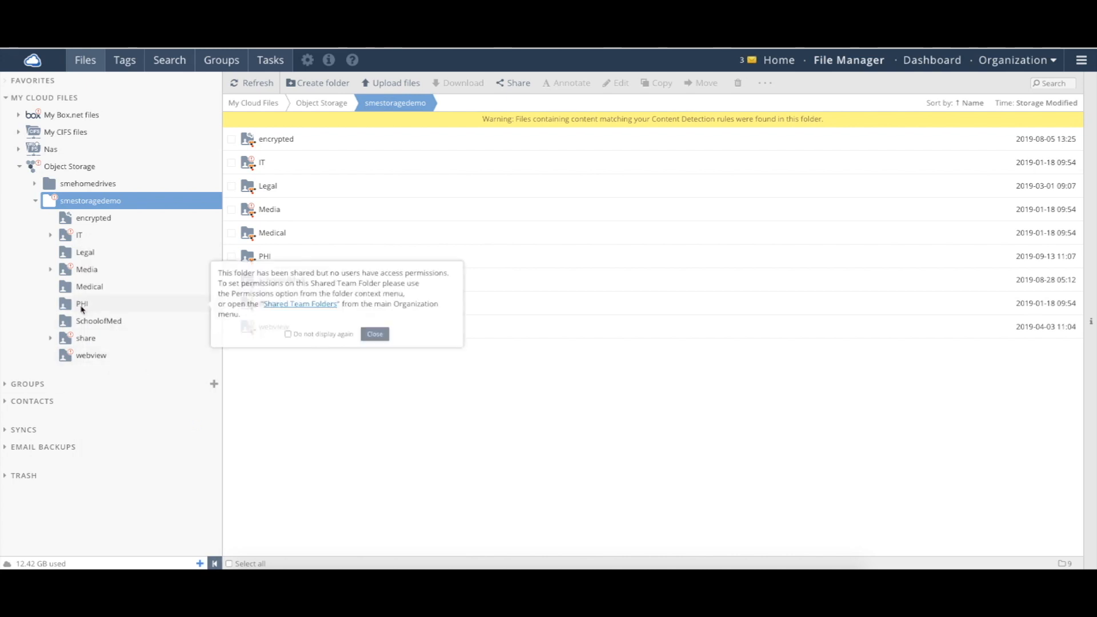
left_click(375, 334)
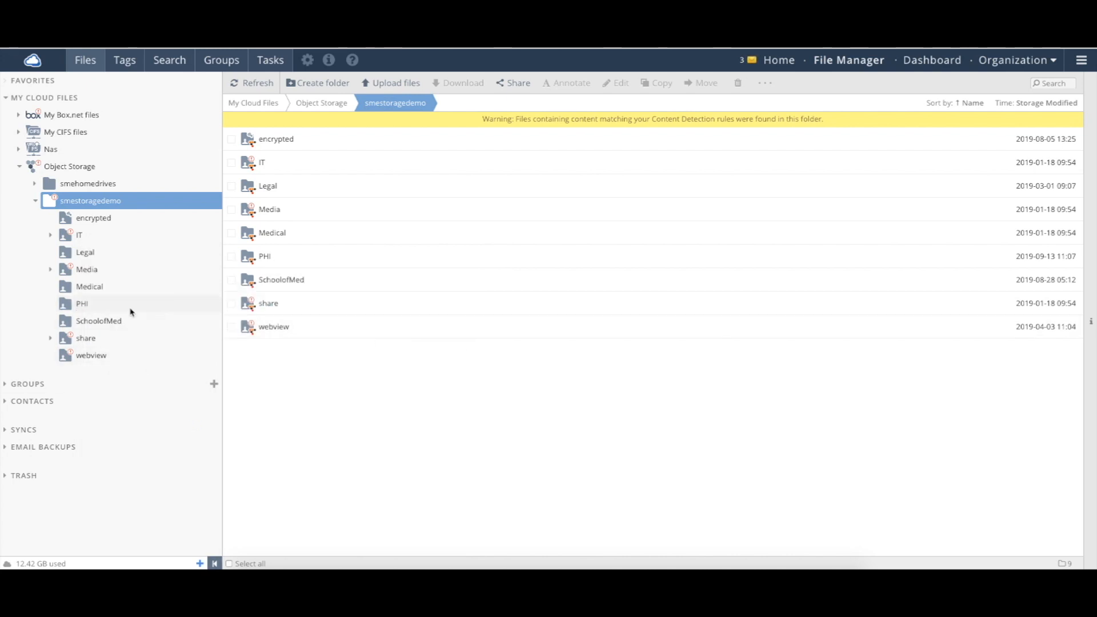
Grant the GRP_Legal group Read/Download + Write/Upload permissions on the PHI folder.
right_click(86, 307)
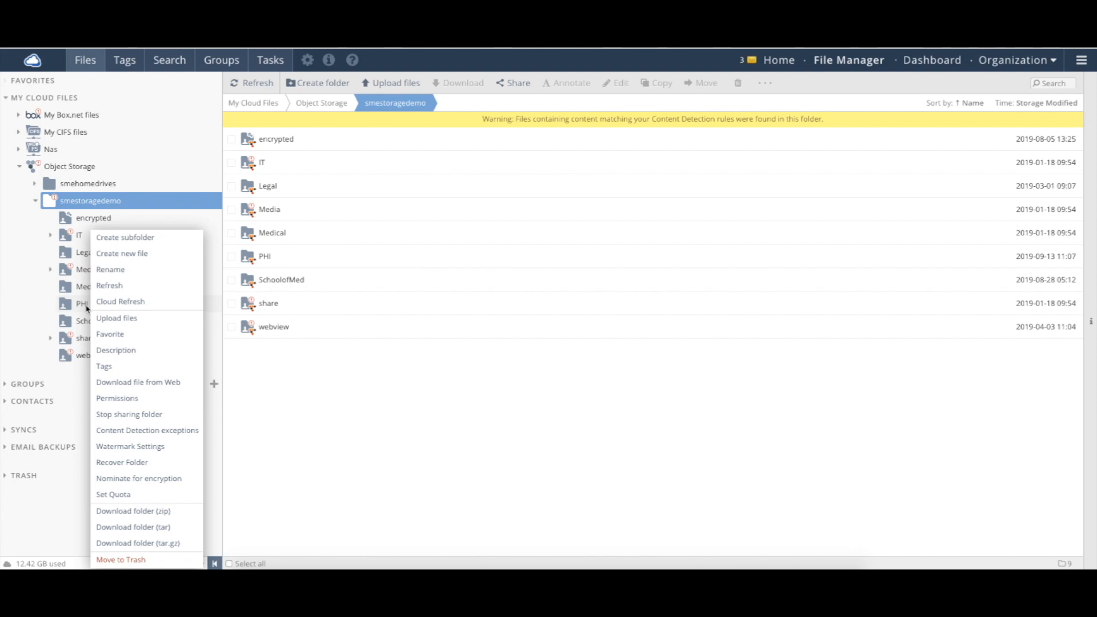
left_click(132, 398)
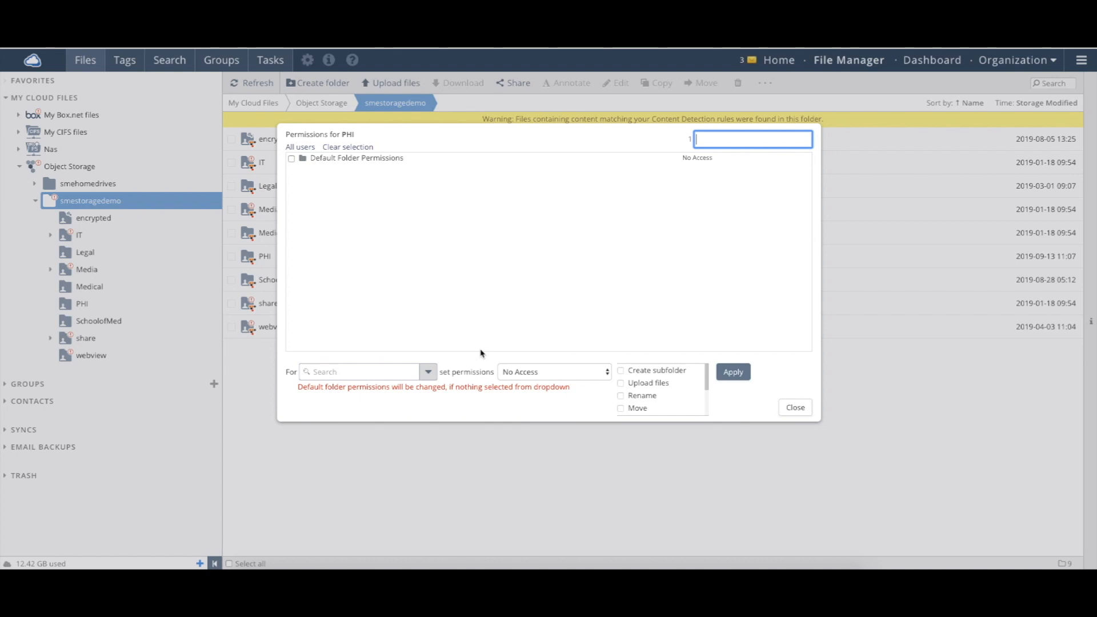
left_click(427, 377)
scroll(373, 448, "down", 4)
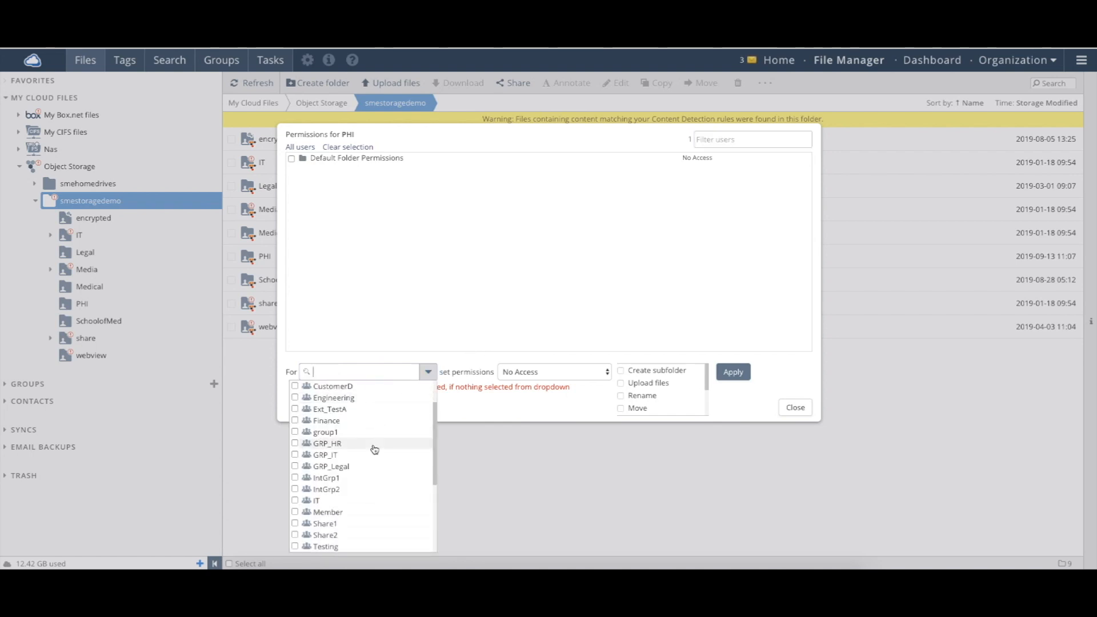
scroll(375, 450, "down", 3)
scroll(374, 450, "up", 3)
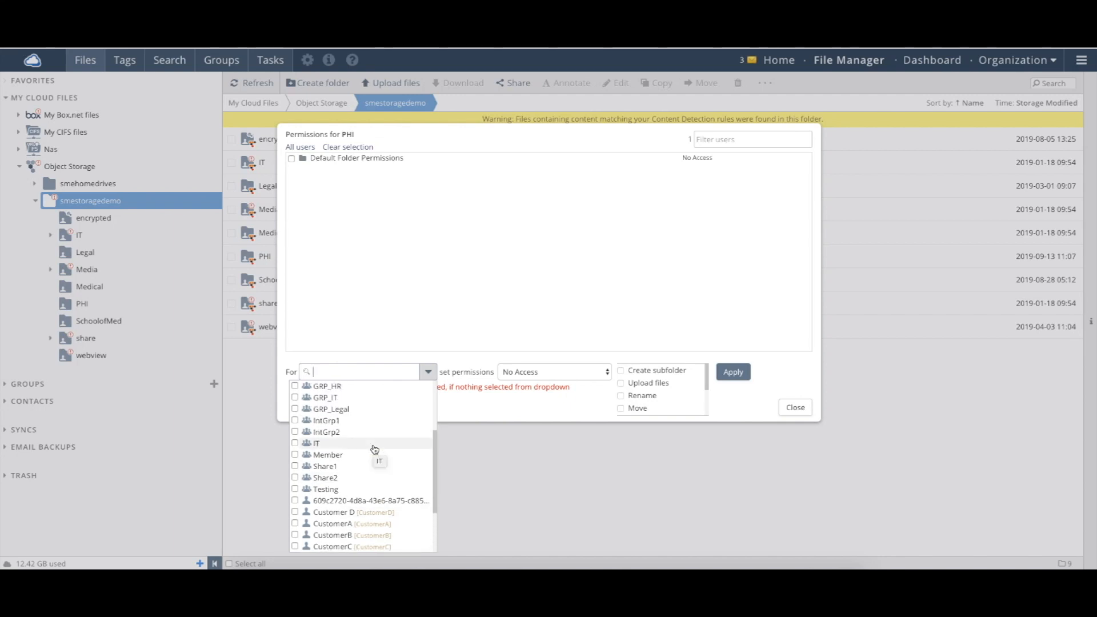
scroll(375, 450, "up", 2)
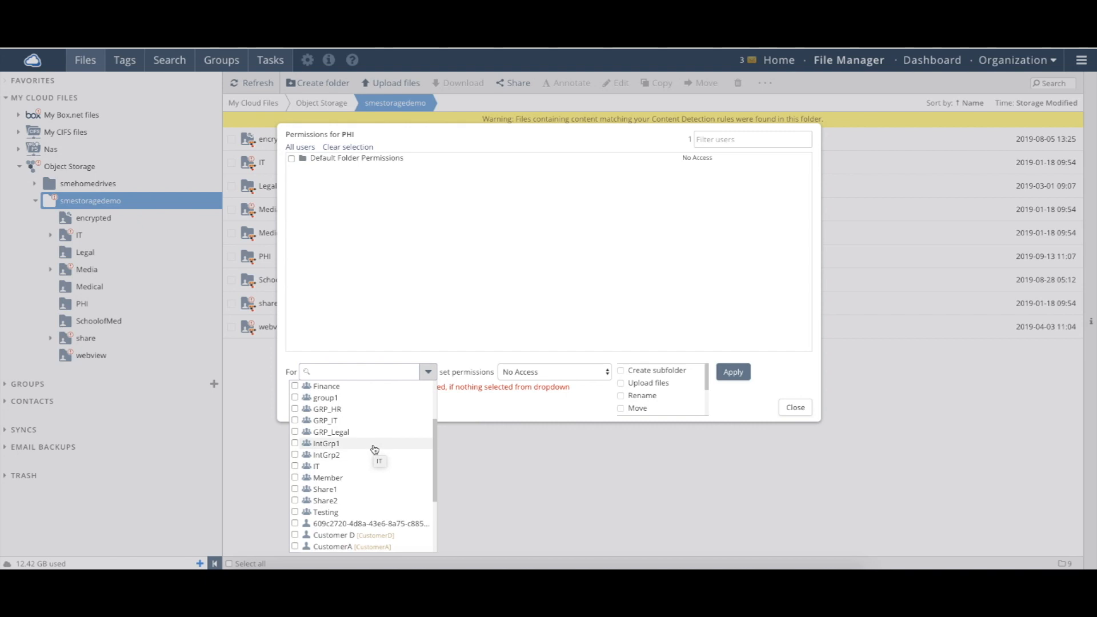
left_click(342, 434)
left_click(560, 373)
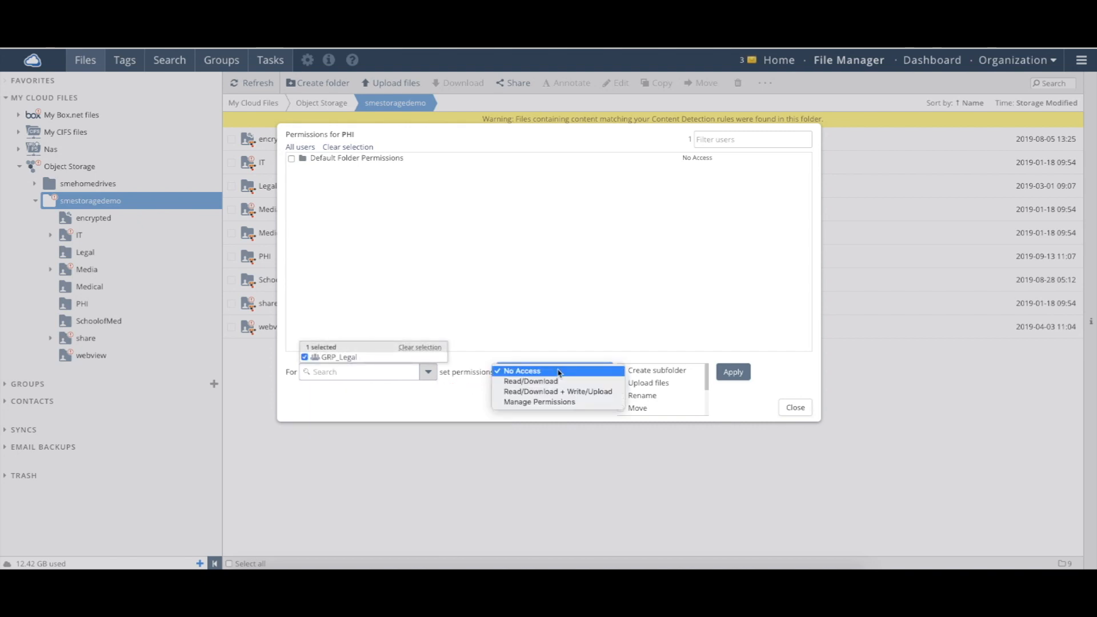
left_click(557, 391)
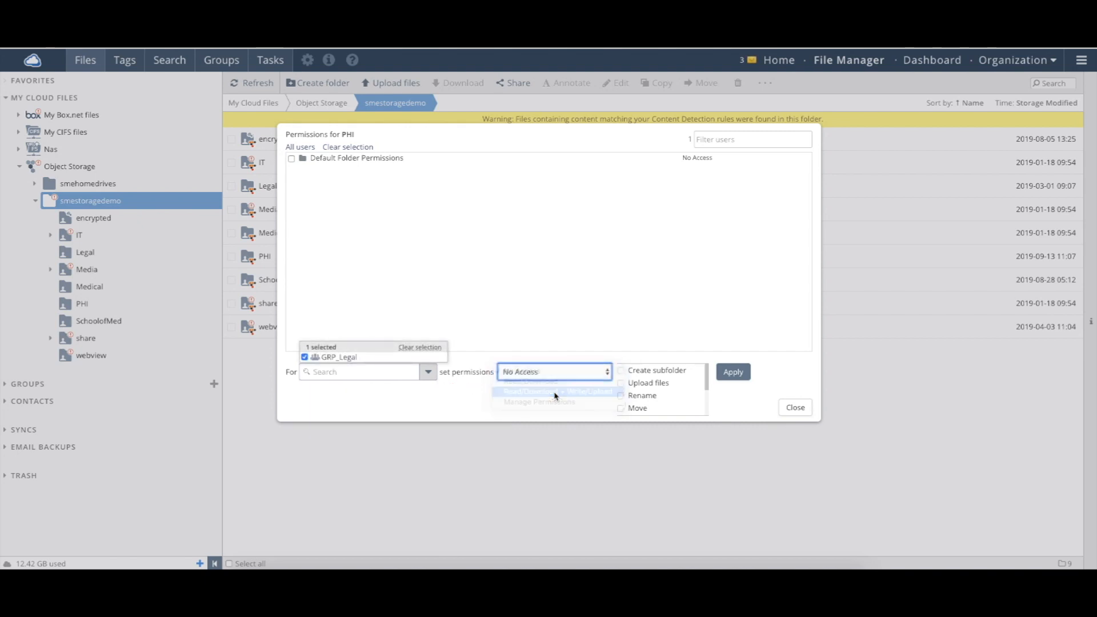
left_click(734, 372)
Grant the individual user who belongs to Share1 and Share2 Read/Download permission on the PHI folder.
left_click(429, 372)
scroll(384, 423, "down", 6)
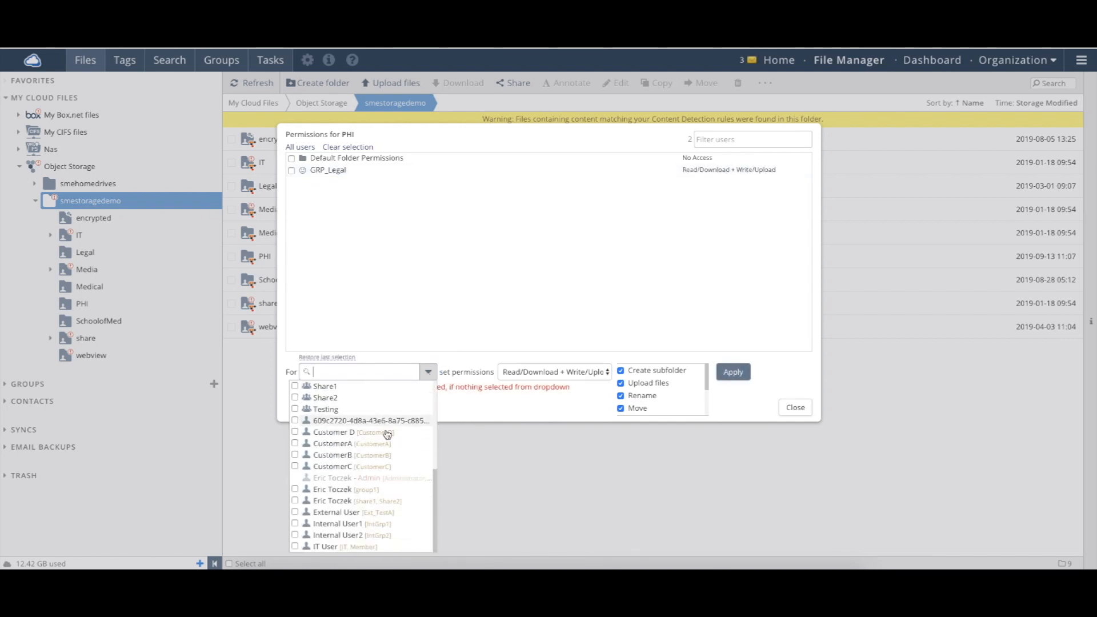
left_click(364, 502)
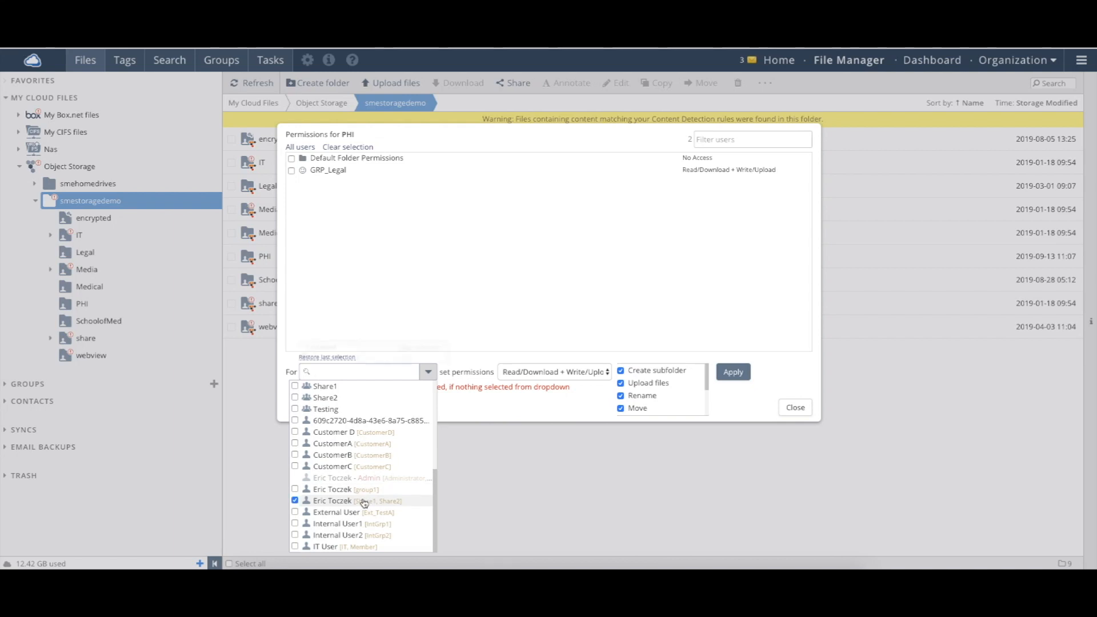
left_click(554, 372)
left_click(554, 364)
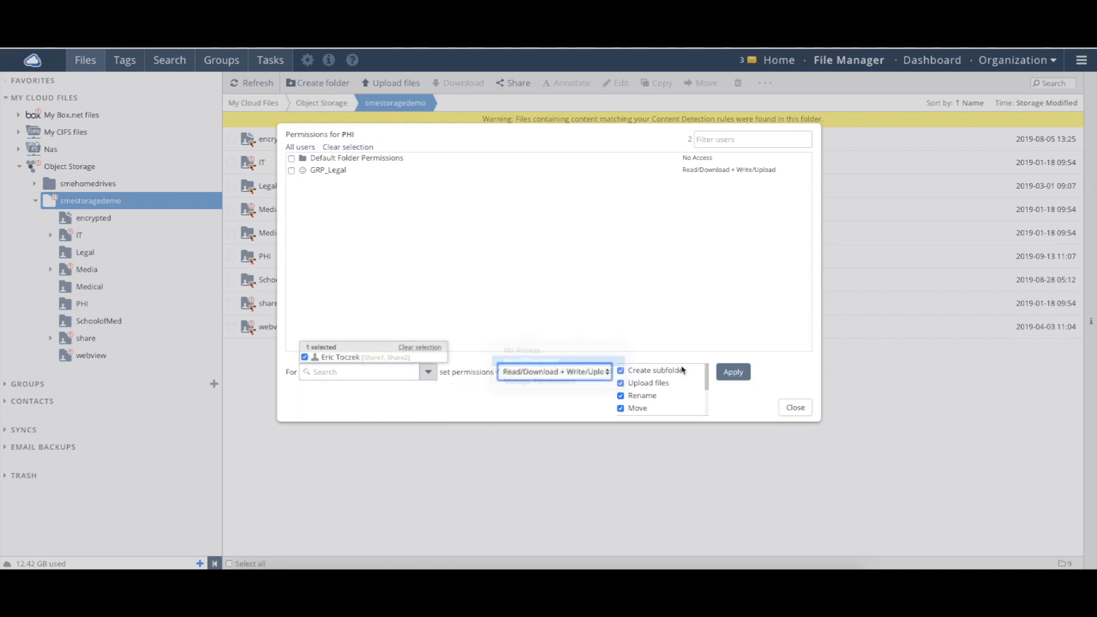
left_click(732, 373)
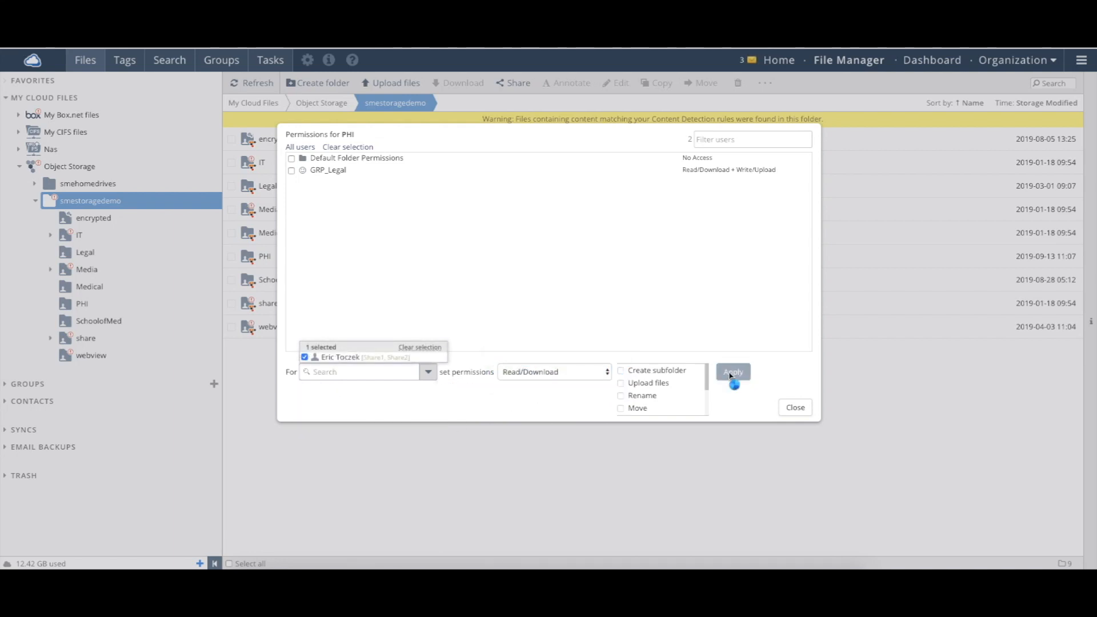
Grant the Finance group Read/Download + Write/Upload on PHI without Create subfolder, Rename, Move and Delete rights, and close the folder's permissions.
left_click(428, 372)
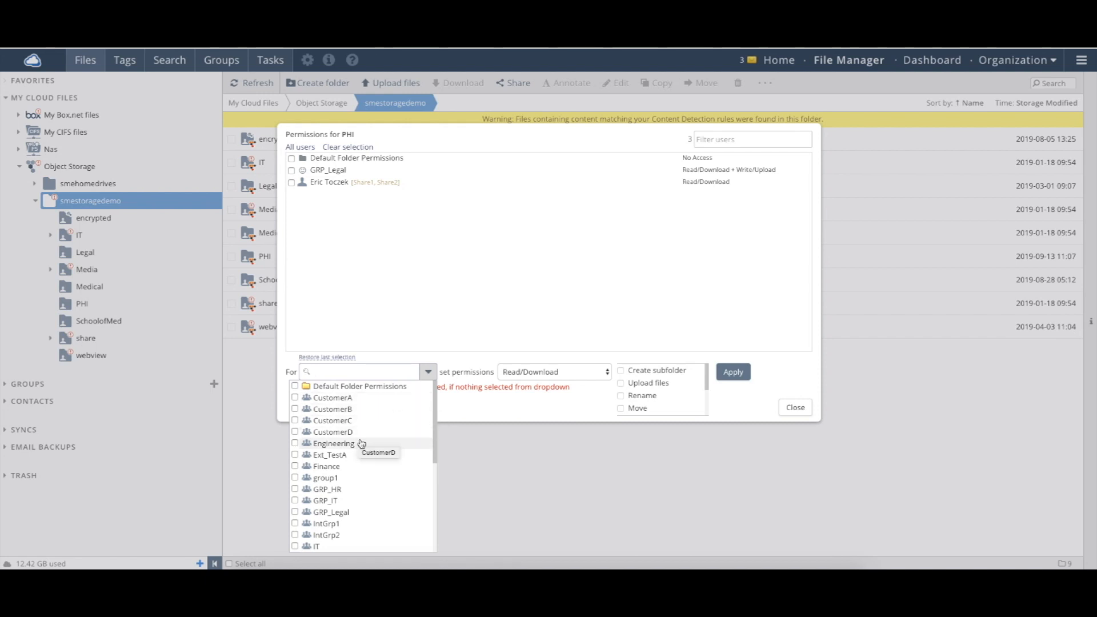
left_click(351, 468)
left_click(530, 371)
left_click(541, 382)
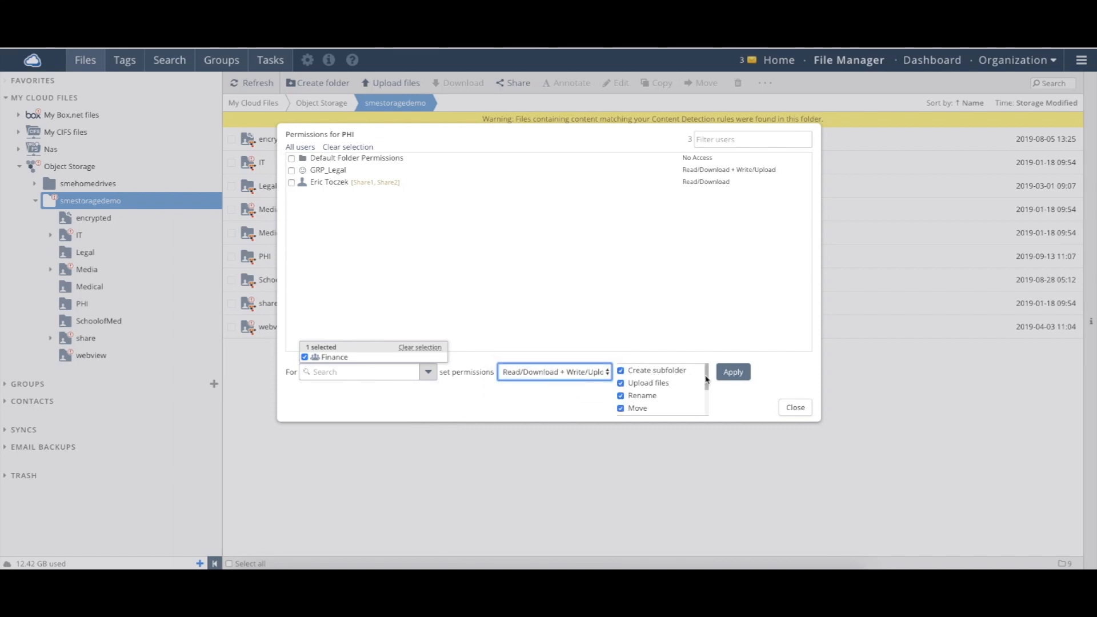
left_click(666, 371)
left_click(648, 396)
left_click(643, 409)
scroll(679, 399, "down", 1)
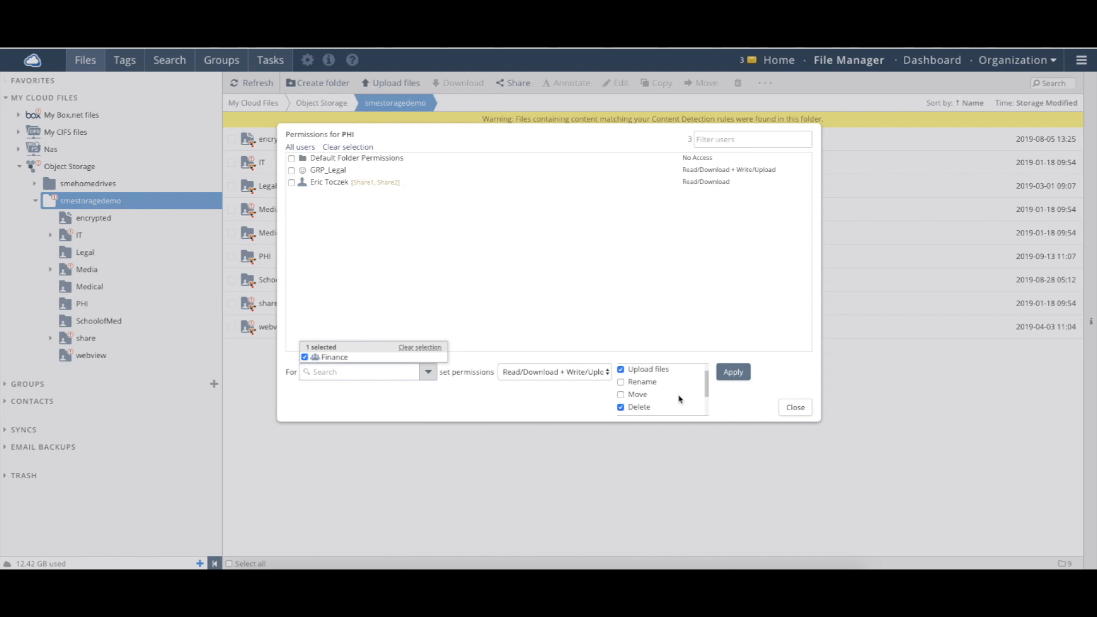
scroll(668, 403, "up", 1)
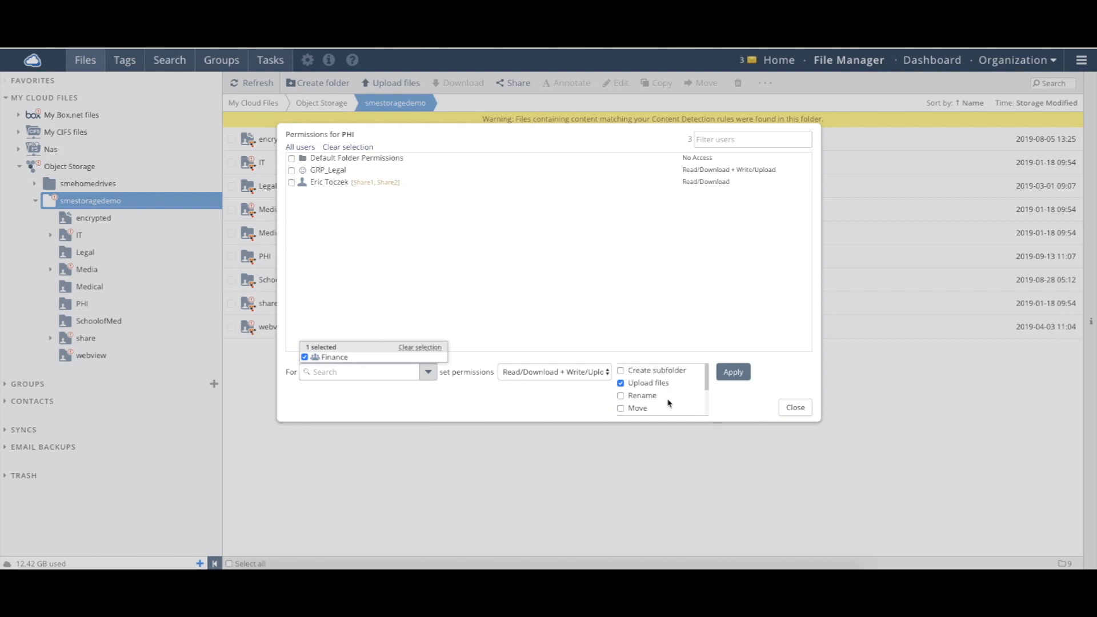
left_click(729, 373)
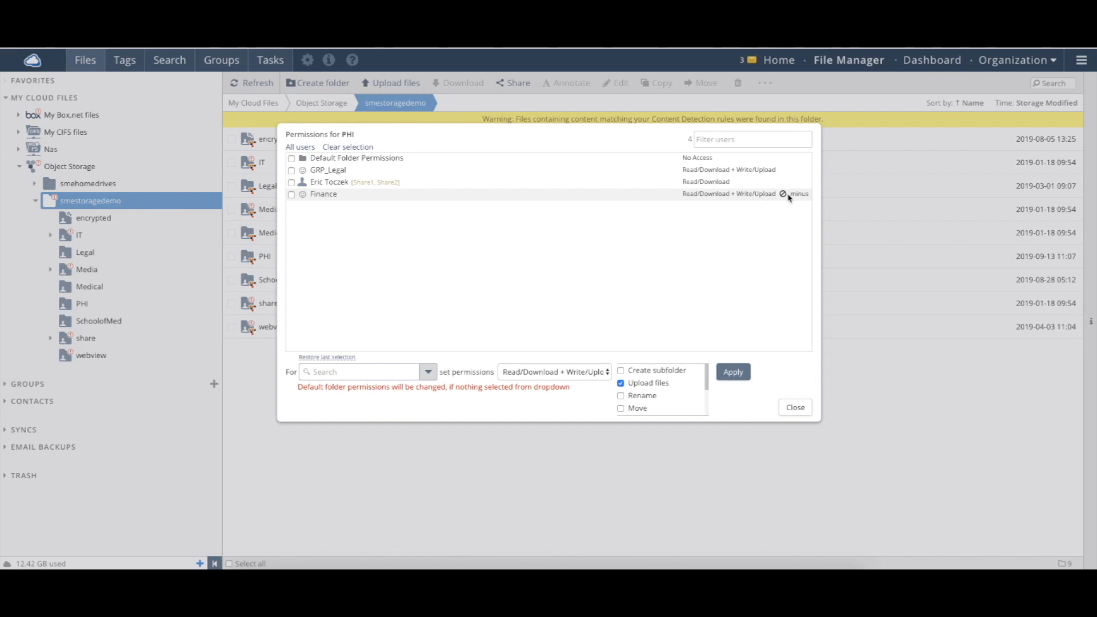
mouse_move(789, 197)
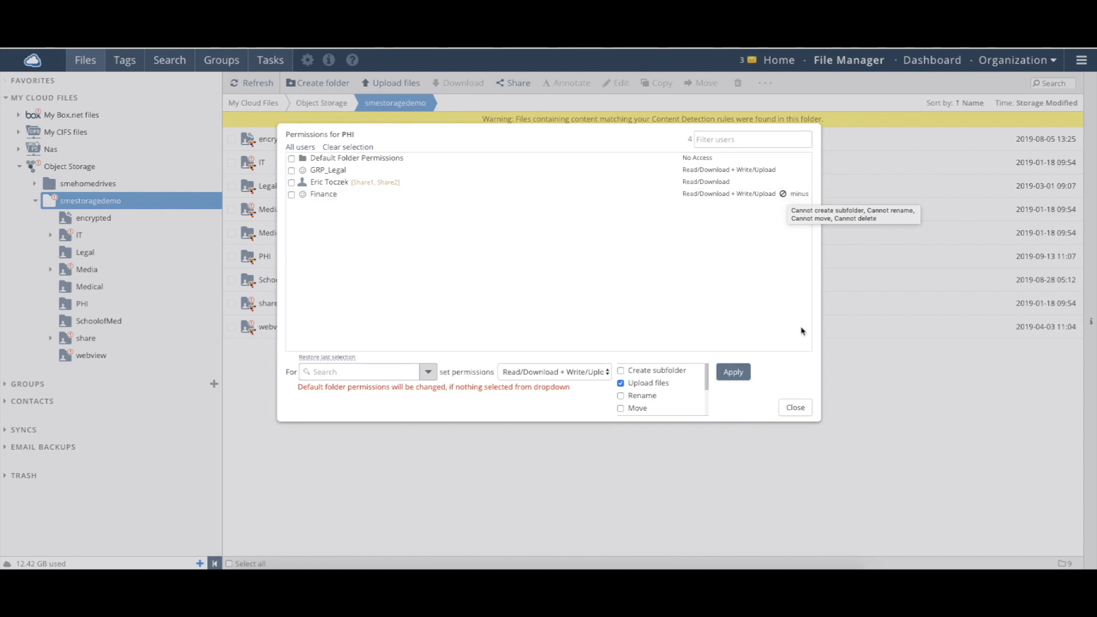
left_click(795, 408)
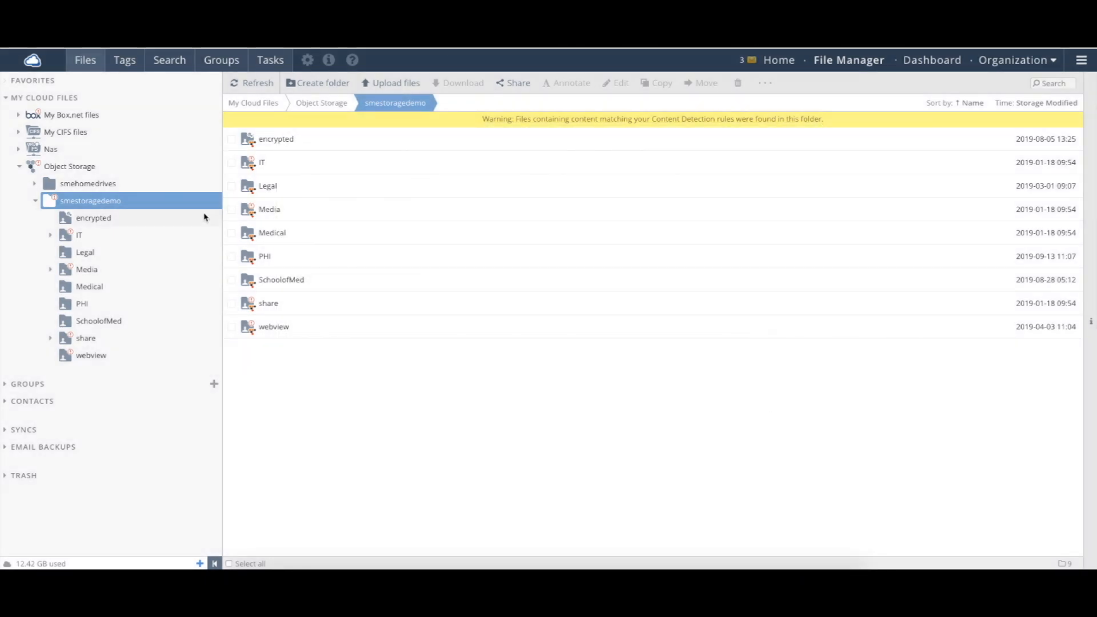
Expand My Box.net files and Nas, review the permissions of the Finance folder under Nas, and close them.
left_click(18, 114)
left_click(18, 166)
left_click(18, 167)
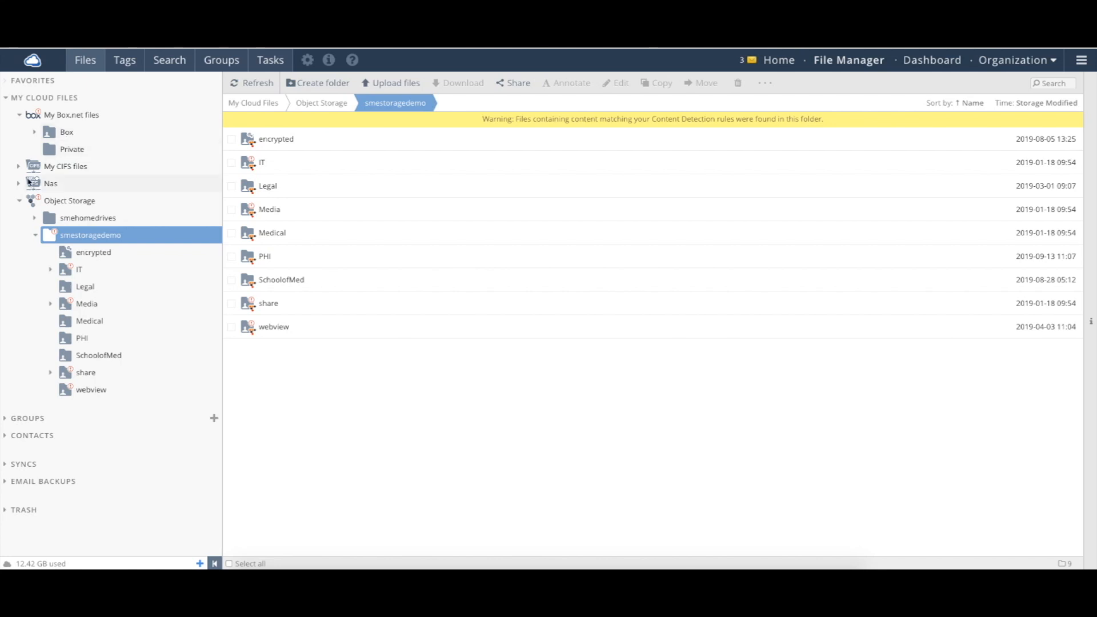
left_click(18, 184)
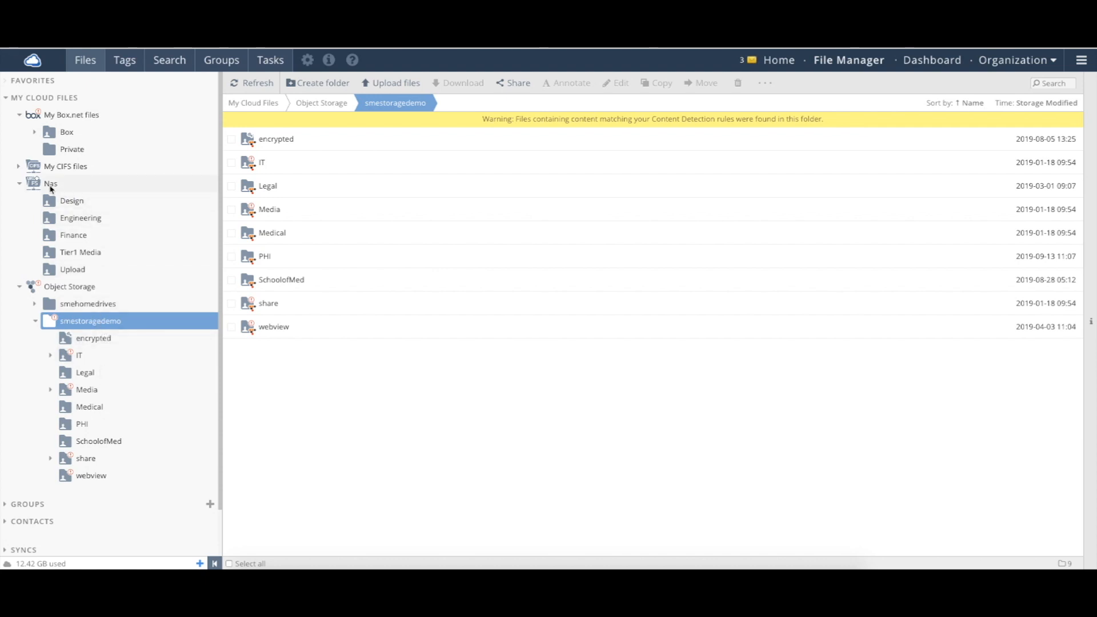
right_click(109, 236)
left_click(158, 398)
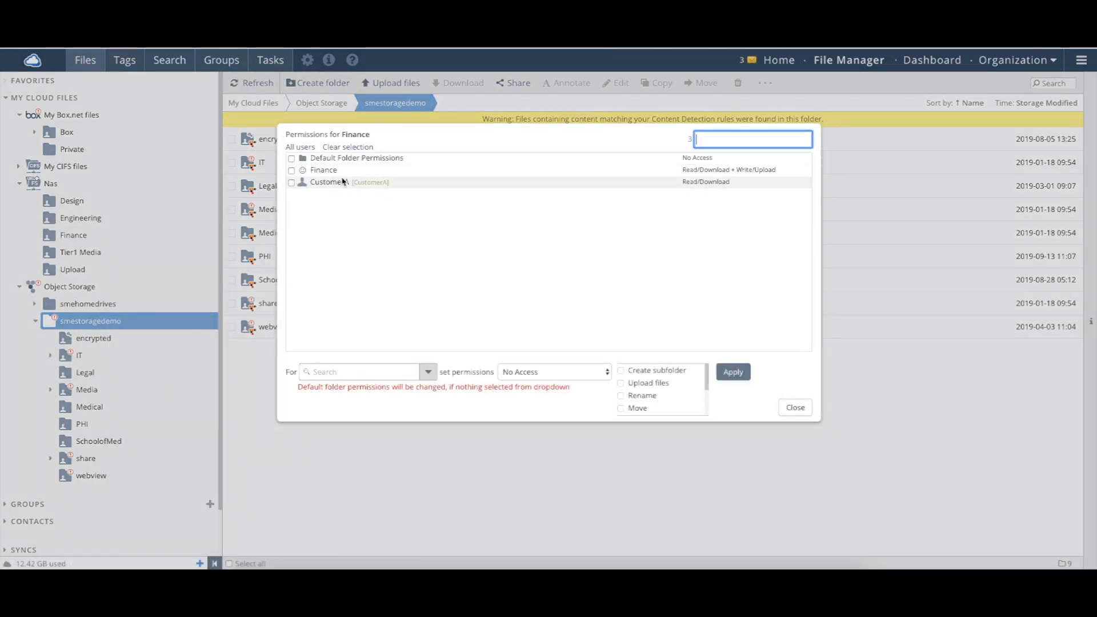
left_click(795, 408)
Review the permissions of the Box folder under My Box.net files and close them.
right_click(62, 134)
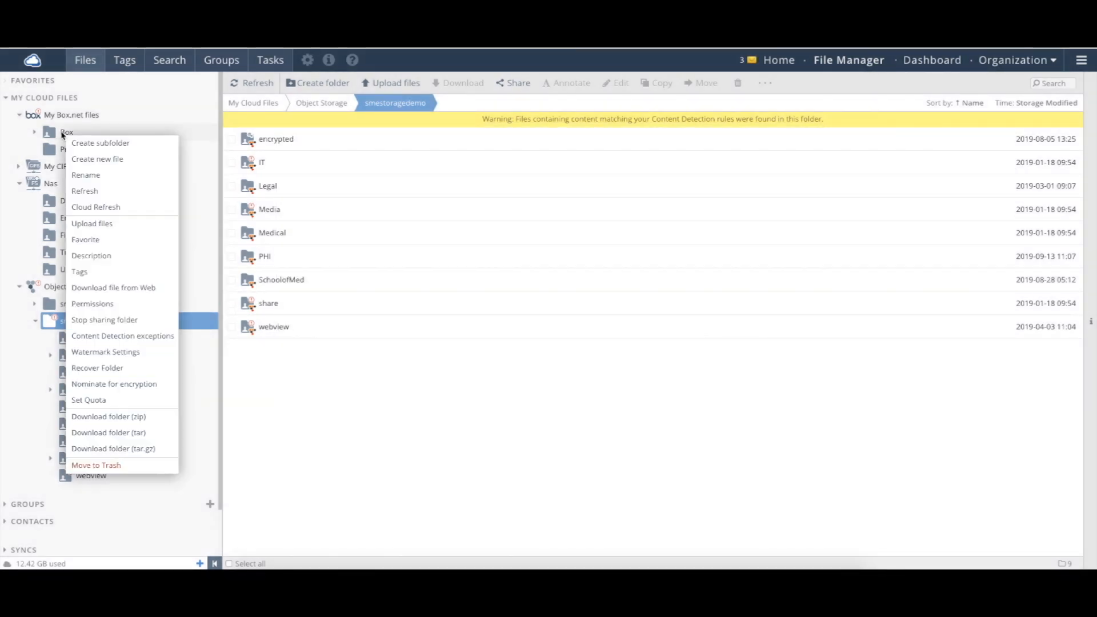
left_click(130, 305)
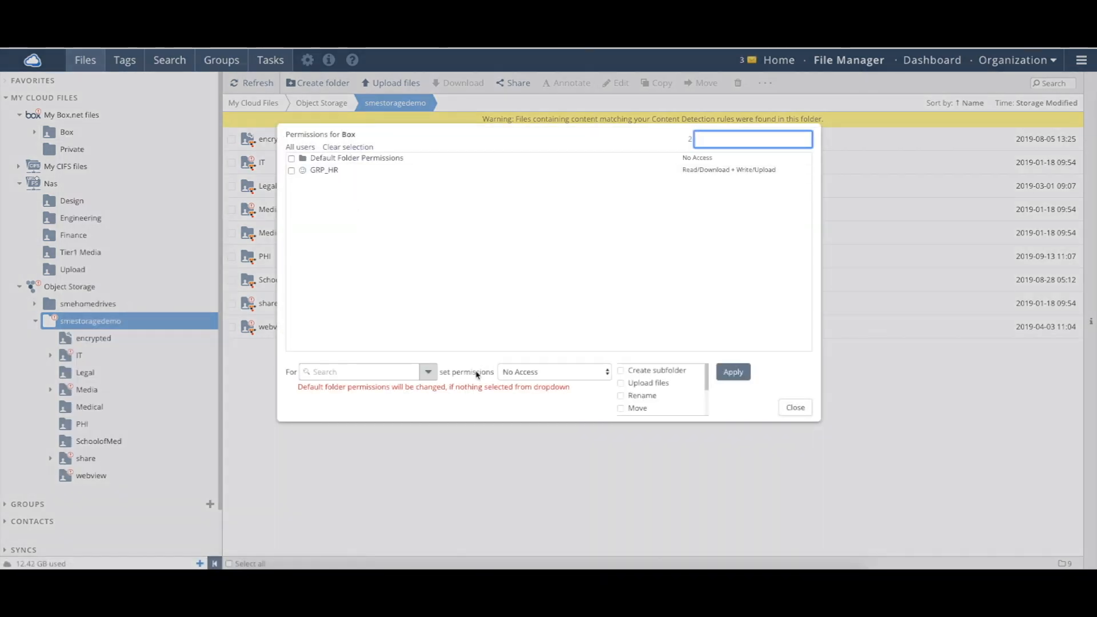
left_click(796, 408)
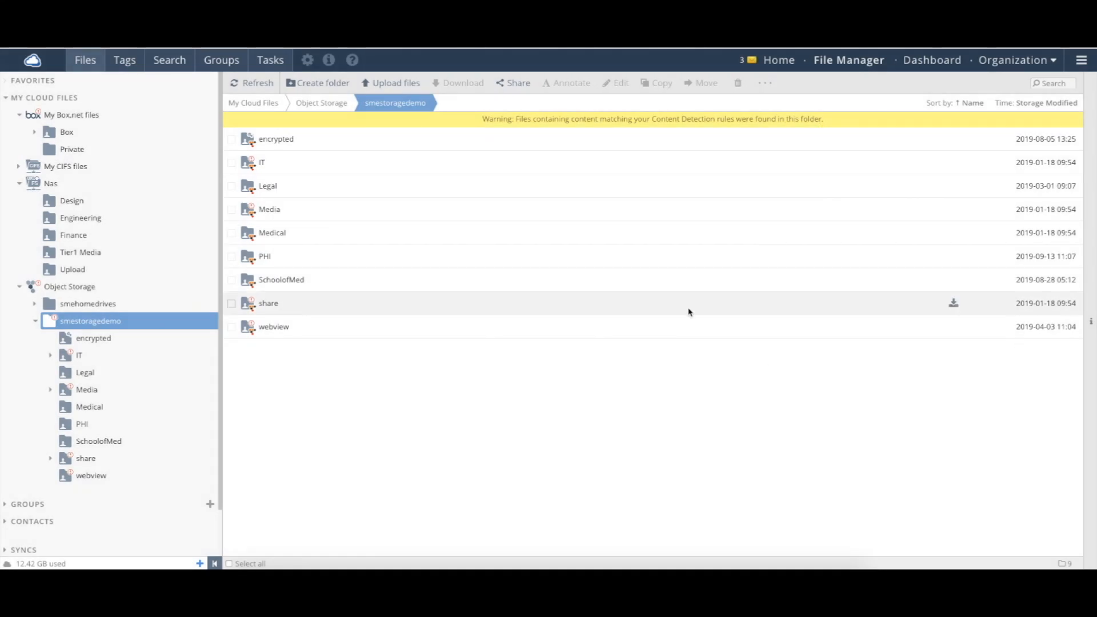